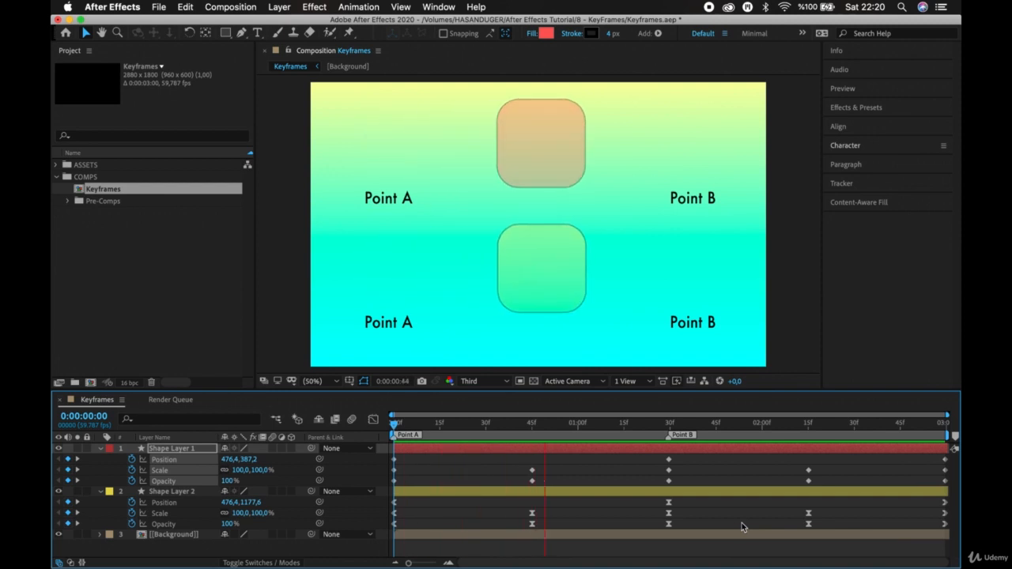
- Stop the preview, return to the first frame, and inspect Shape Layer 1's Position, Scale and Opacity keyframes one property at a time
{"action": "key", "text": "space"}
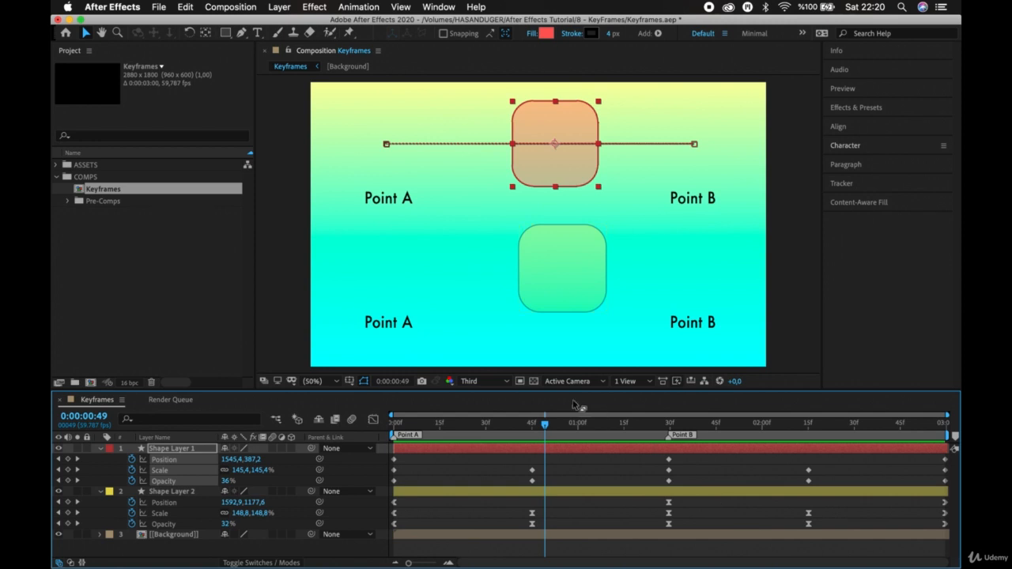
{"action": "left_click_drag", "start_coordinate": [545, 425], "coordinate": [392, 426]}
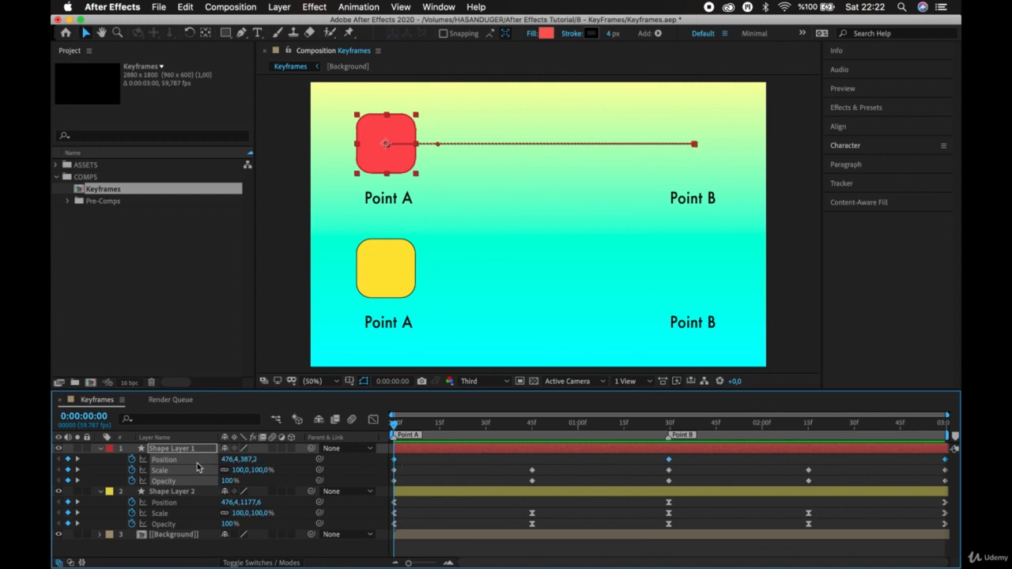
{"action": "left_click", "coordinate": [119, 458]}
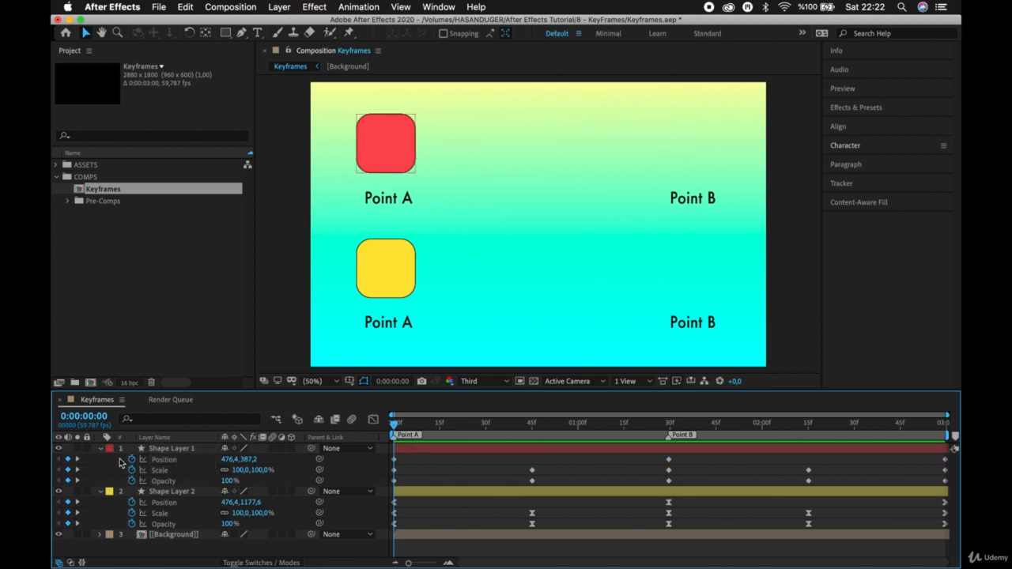
{"action": "left_click", "coordinate": [176, 460]}
{"action": "left_click", "coordinate": [178, 468]}
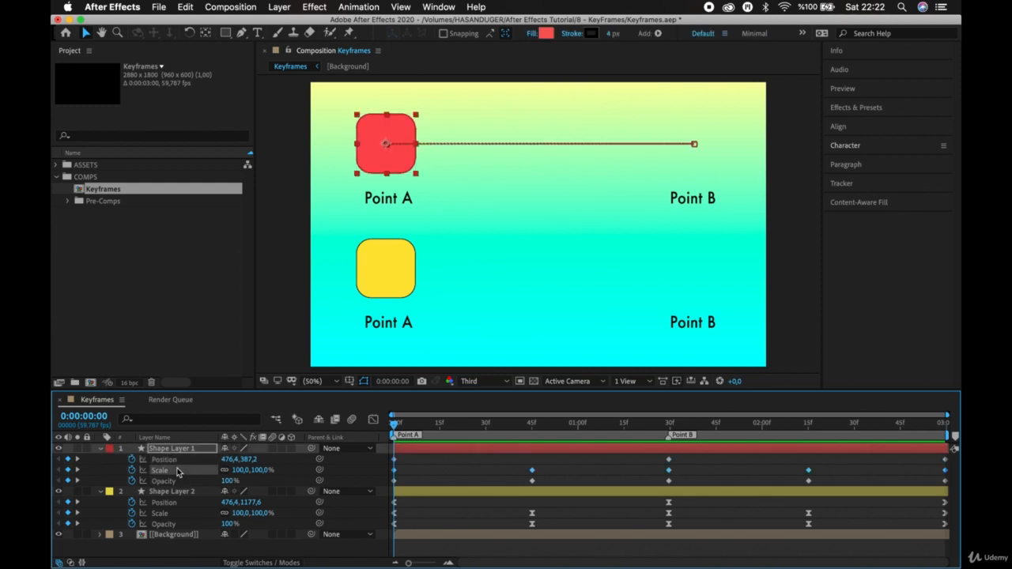
{"action": "left_click", "coordinate": [181, 478]}
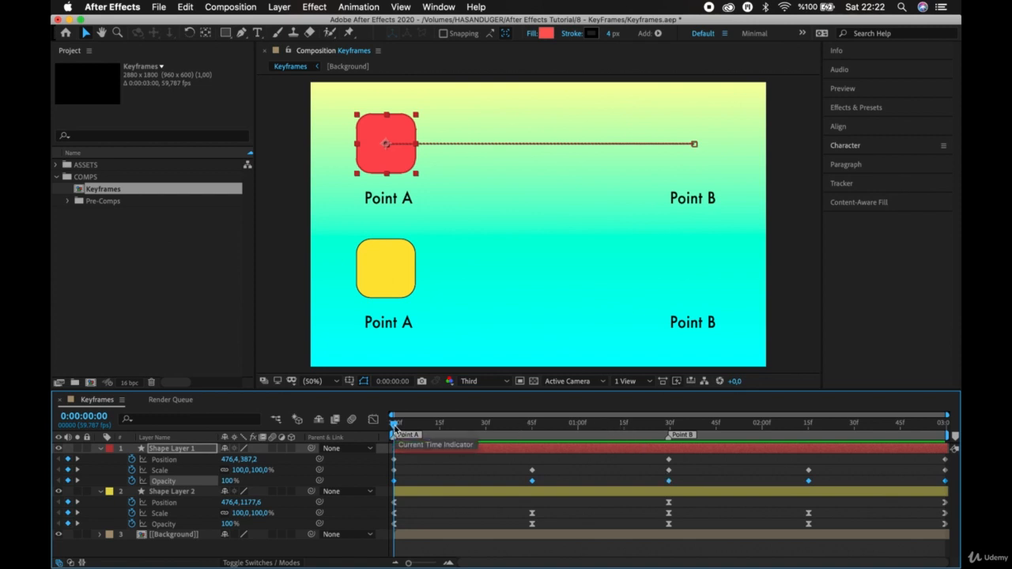
- Scrub from Point A through the frame-45 keyframes and Point B to the end of the composition, and return to the first frame
{"action": "left_click_drag", "start_coordinate": [393, 428], "coordinate": [532, 441]}
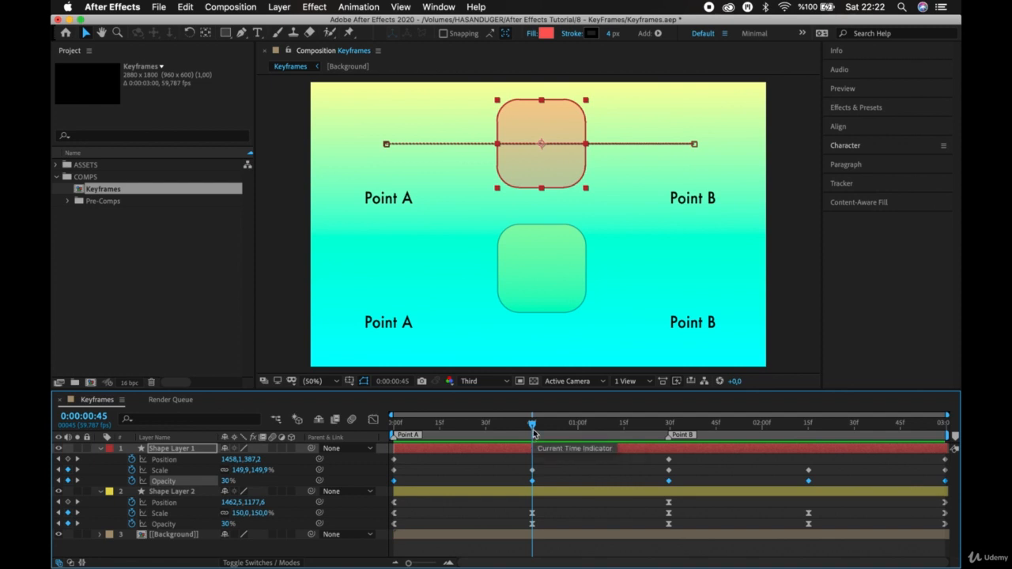
{"action": "left_click", "coordinate": [536, 427]}
{"action": "left_click_drag", "start_coordinate": [536, 427], "coordinate": [670, 434]}
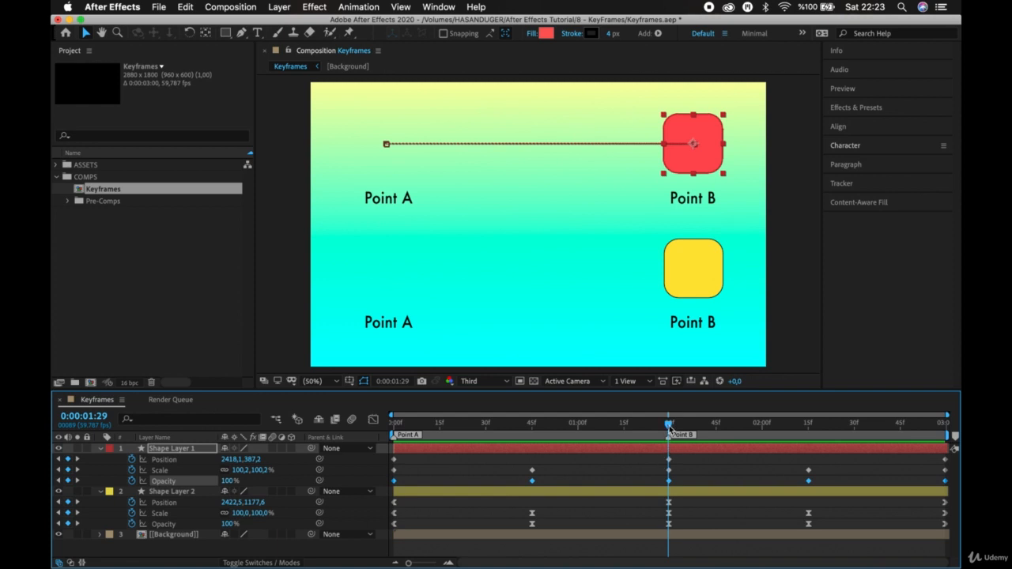
{"action": "mouse_move", "coordinate": [670, 431]}
{"action": "left_mouse_down"}
{"action": "mouse_move", "coordinate": [566, 443]}
{"action": "mouse_move", "coordinate": [397, 427]}
{"action": "left_mouse_up"}
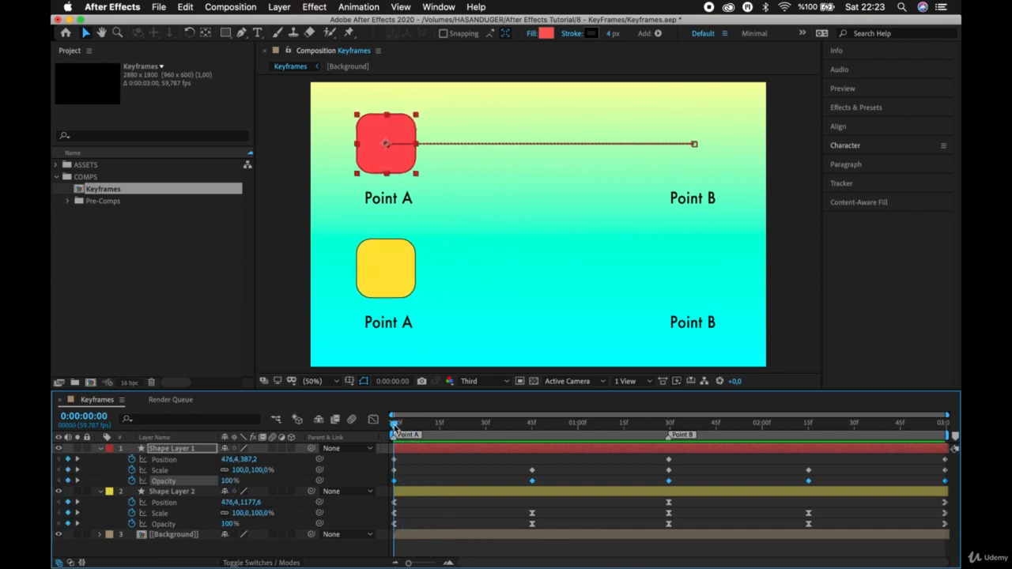
{"action": "left_click_drag", "start_coordinate": [394, 428], "coordinate": [671, 435]}
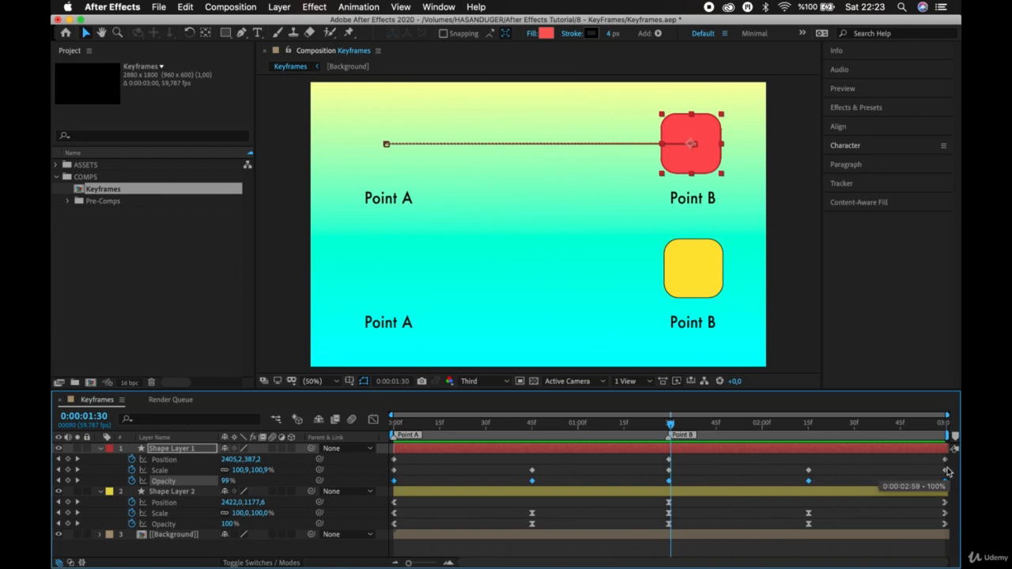
{"action": "left_click_drag", "start_coordinate": [671, 427], "coordinate": [954, 452]}
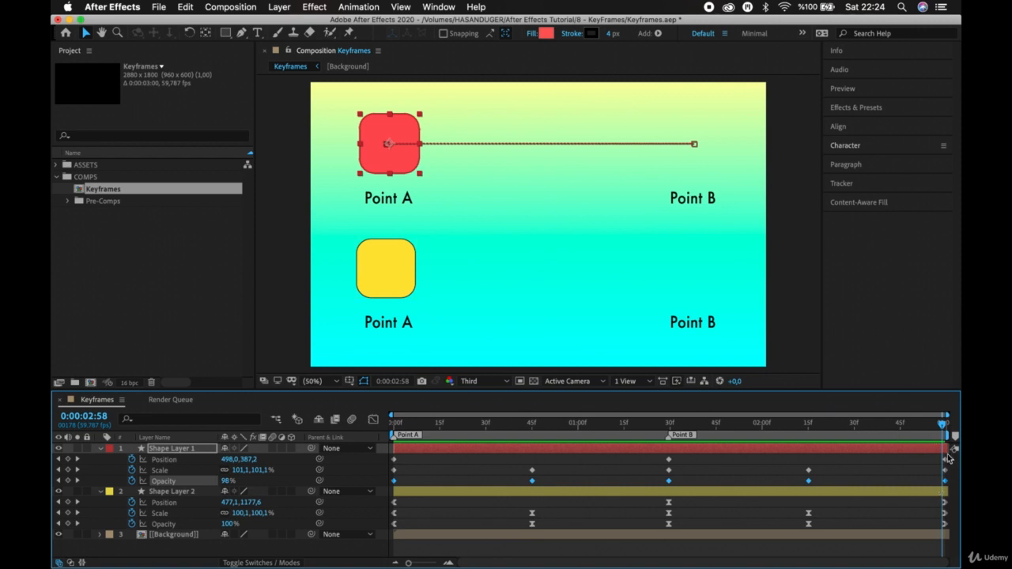
{"action": "mouse_move", "coordinate": [946, 477]}
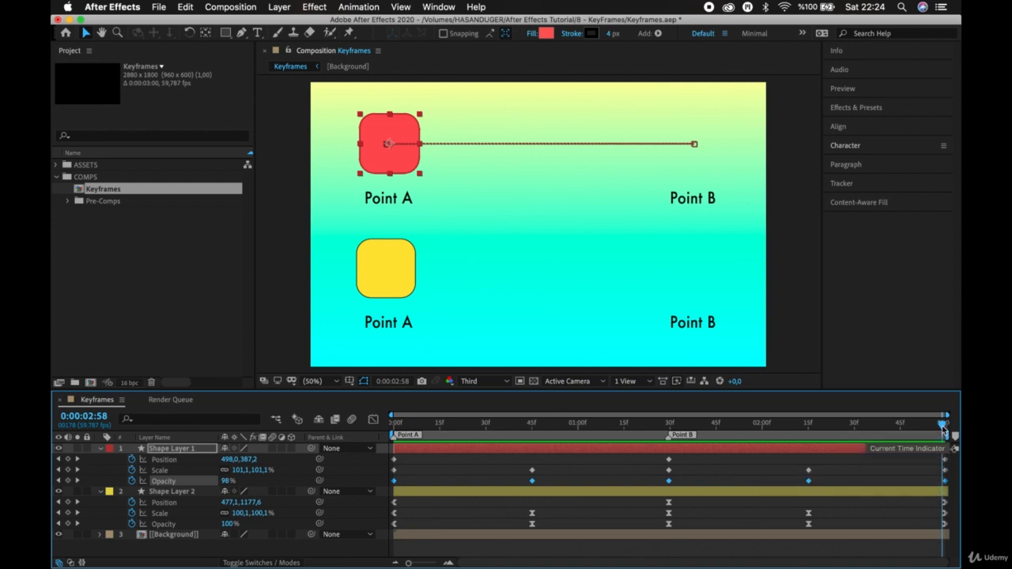
{"action": "left_click_drag", "start_coordinate": [943, 427], "coordinate": [385, 446]}
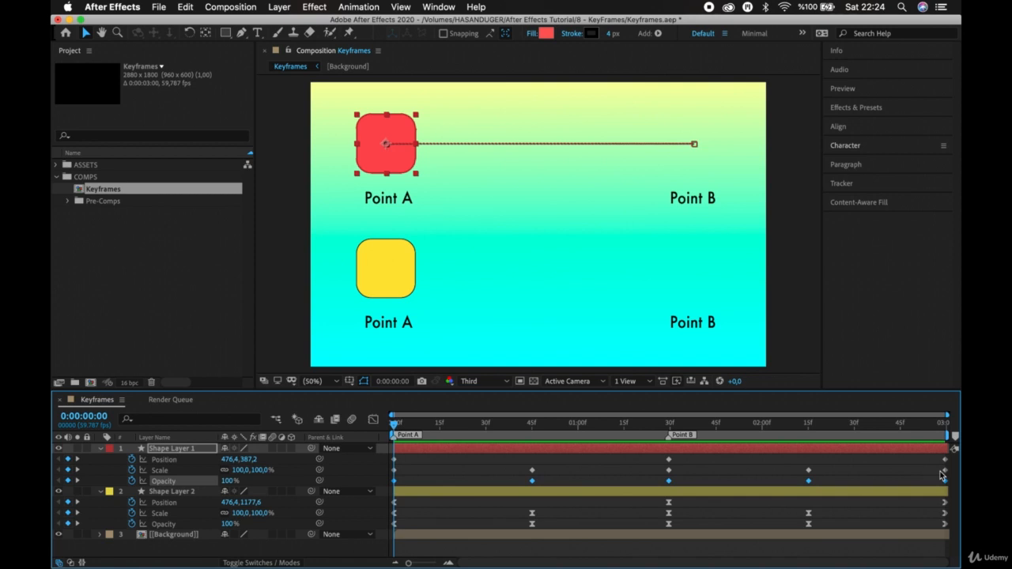
- Play a preview of both moving squares, stop it, and return the current time to the first frame
{"action": "key", "text": "space"}
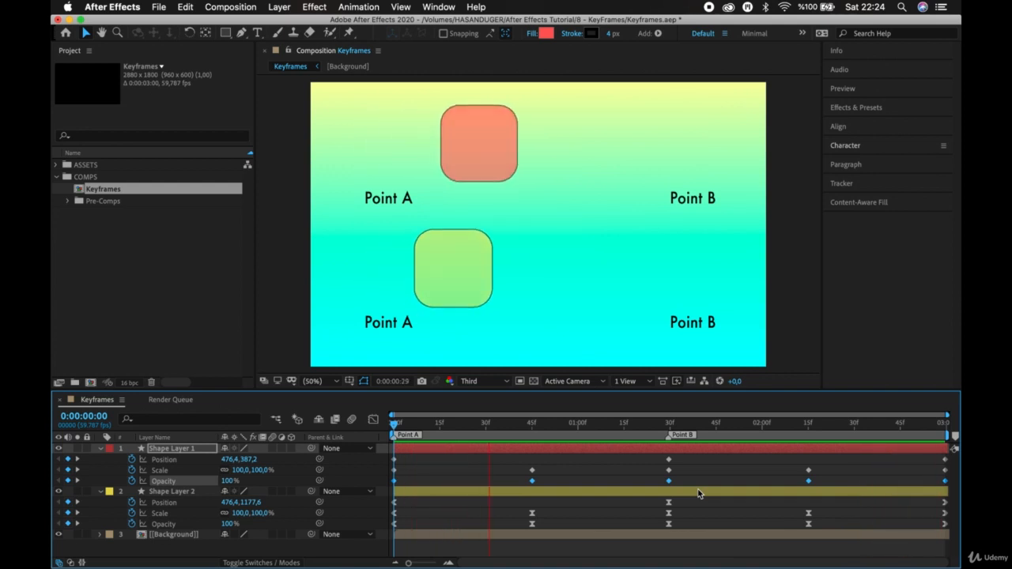
{"action": "key", "text": "space"}
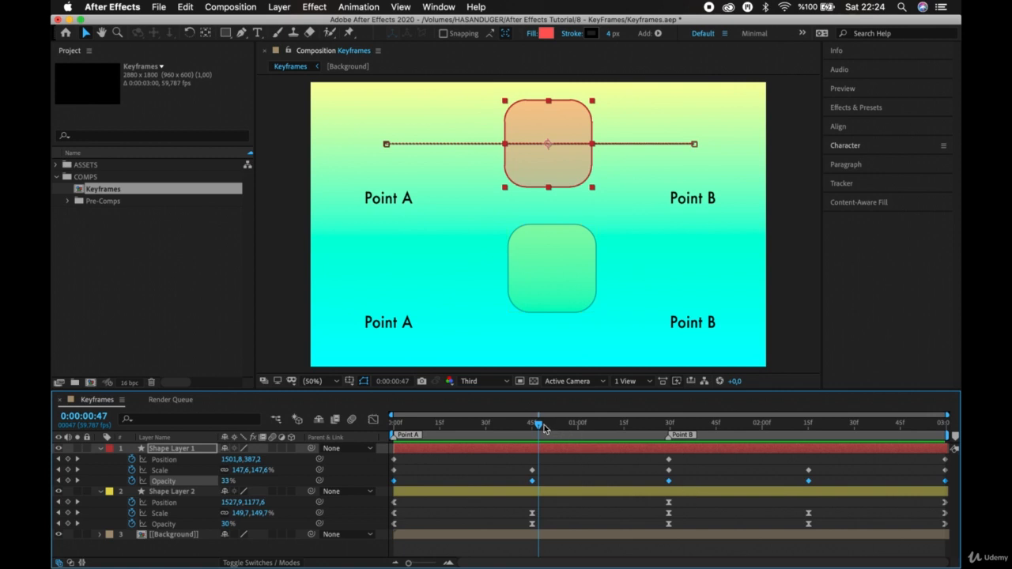
{"action": "left_click_drag", "start_coordinate": [541, 425], "coordinate": [374, 420]}
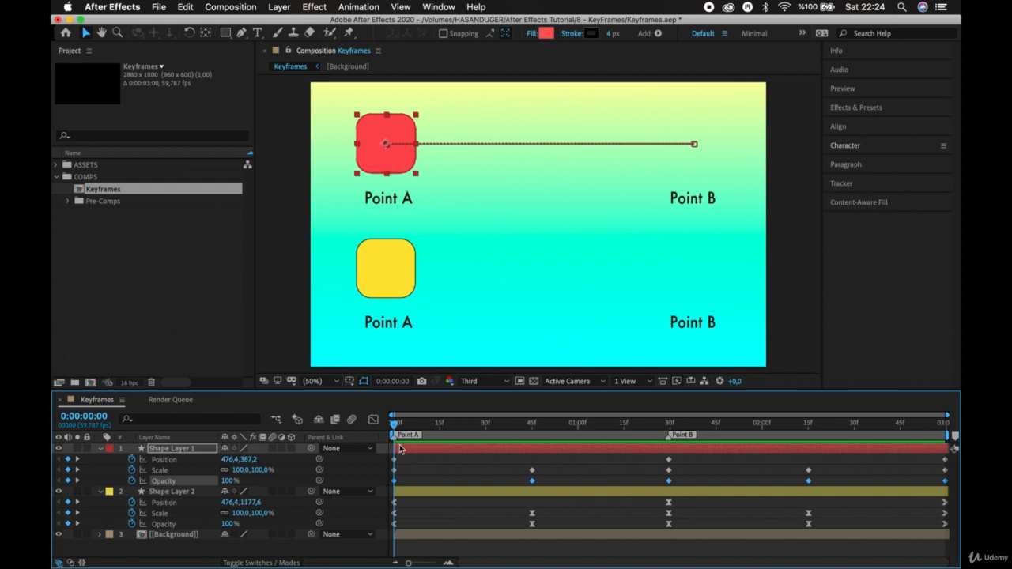
- Examine Shape Layer 1's Scale and Opacity keyframes at 0:00:00:45
{"action": "left_click", "coordinate": [187, 472]}
{"action": "left_click", "coordinate": [187, 479]}
{"action": "left_click_drag", "start_coordinate": [395, 427], "coordinate": [527, 441]}
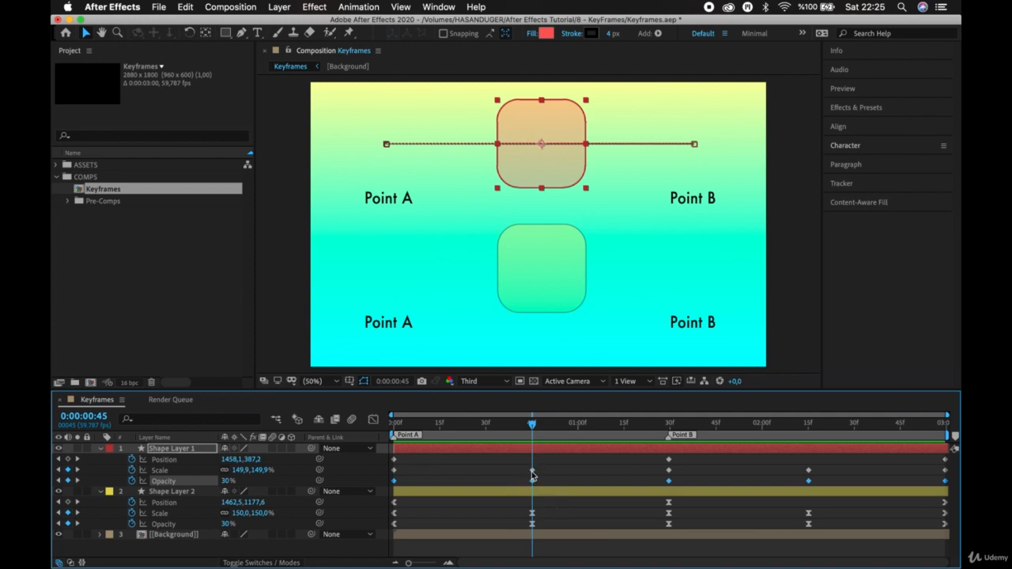
{"action": "left_click", "coordinate": [532, 471]}
{"action": "left_click", "coordinate": [532, 483]}
{"action": "mouse_move", "coordinate": [532, 484]}
- Scrub between frame 45, Point B and the start, and on through 0:00:02:15 to the end to review the scale and opacity changes
{"action": "left_click_drag", "start_coordinate": [534, 425], "coordinate": [669, 428]}
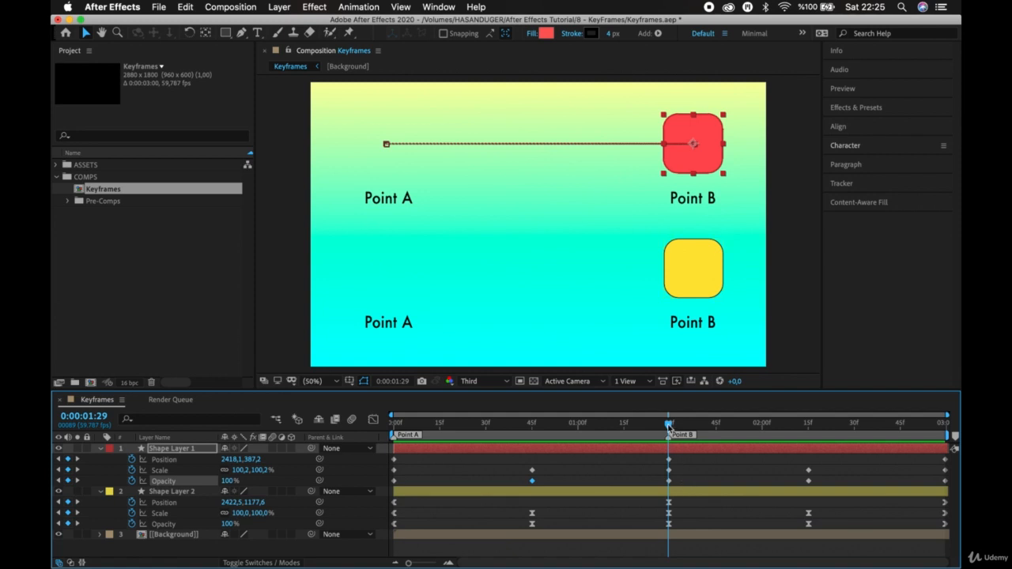
{"action": "left_click_drag", "start_coordinate": [668, 427], "coordinate": [530, 425]}
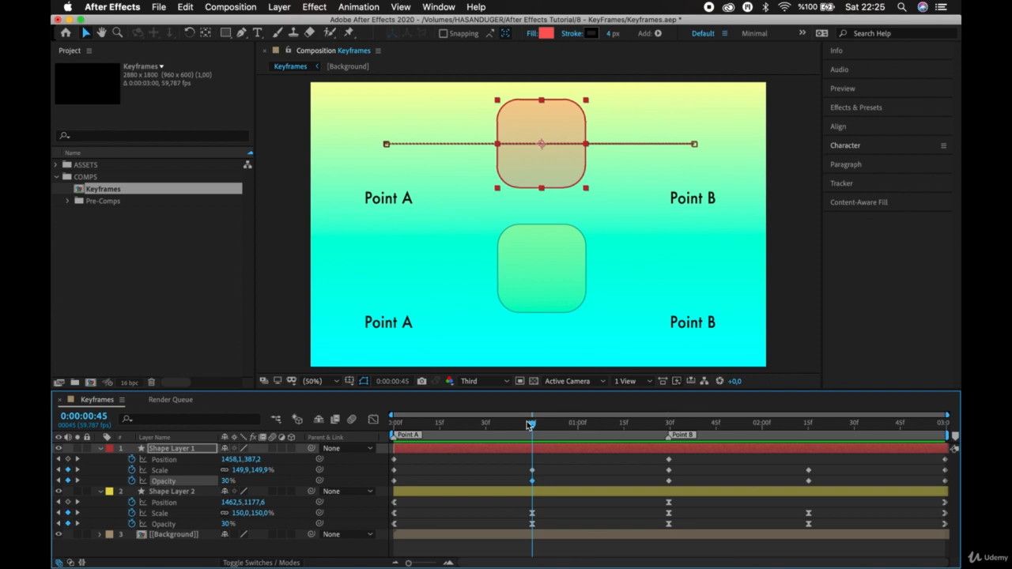
{"action": "left_click_drag", "start_coordinate": [529, 425], "coordinate": [670, 428]}
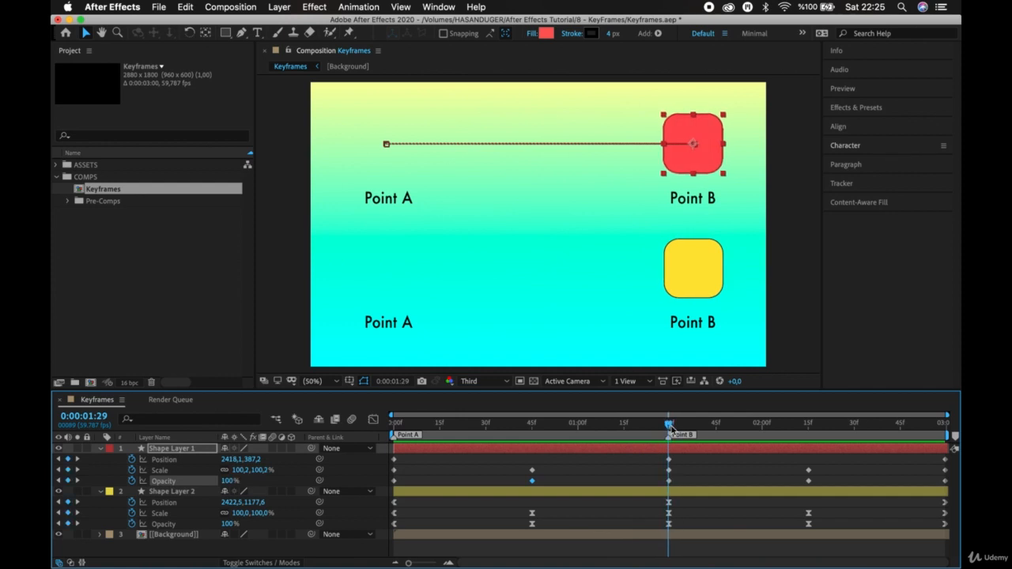
{"action": "left_click_drag", "start_coordinate": [670, 427], "coordinate": [385, 433]}
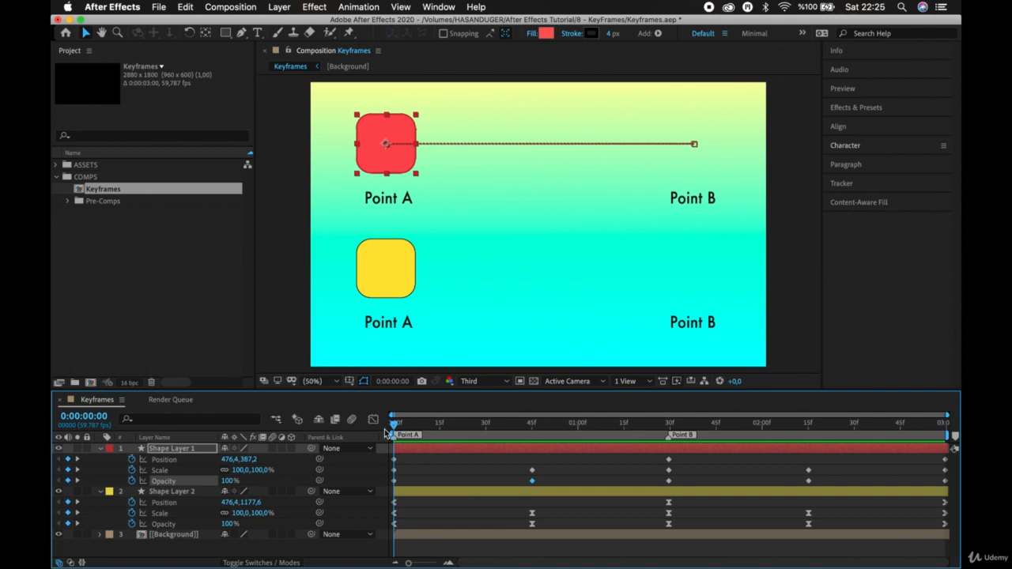
{"action": "left_click_drag", "start_coordinate": [389, 433], "coordinate": [818, 429]}
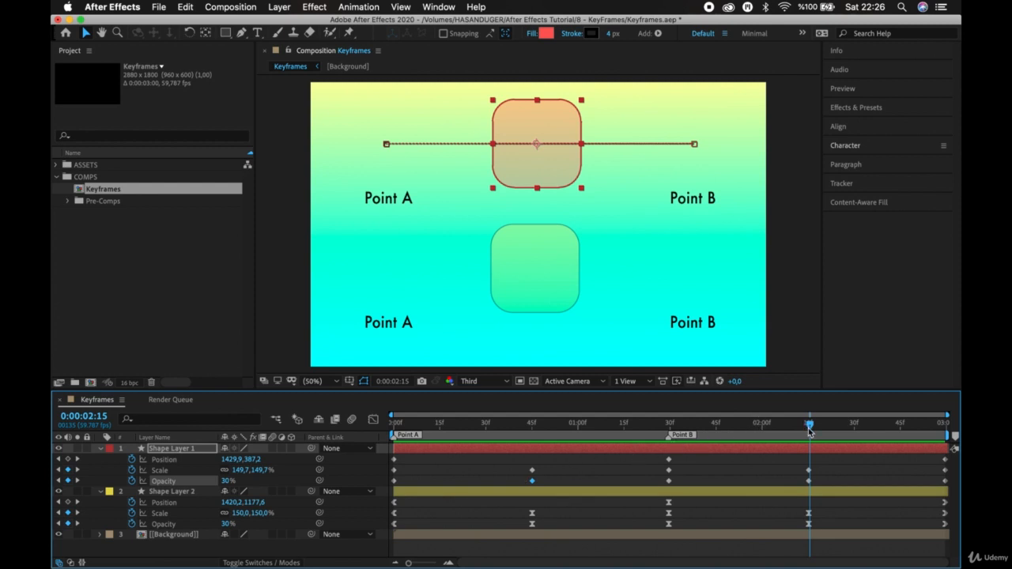
{"action": "left_click_drag", "start_coordinate": [810, 431], "coordinate": [946, 431]}
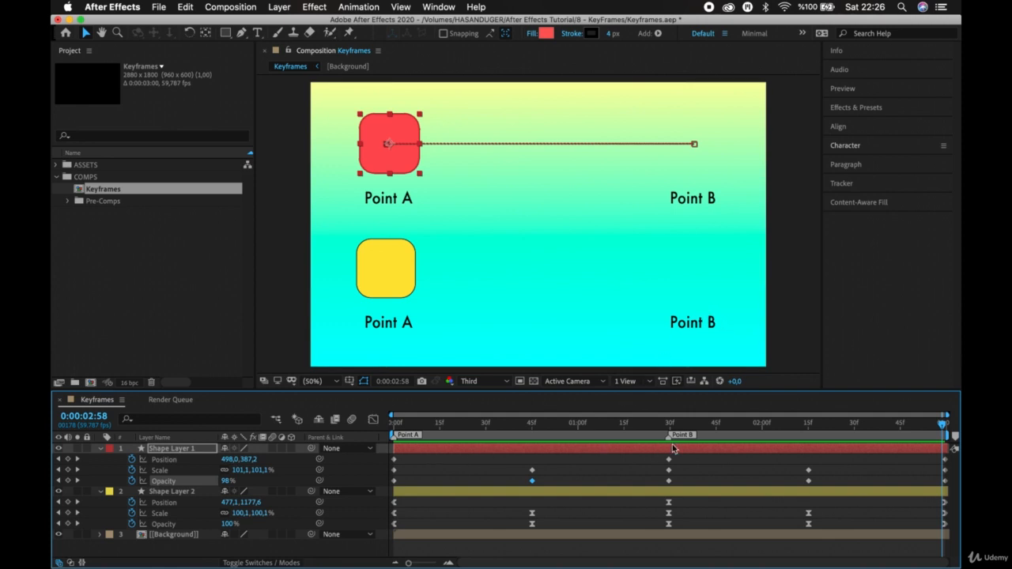
- Preview the animation to compare Shape Layer 1's keyframes with the eased ones of Shape Layer 2, and return to the first frame
{"action": "key", "text": "space"}
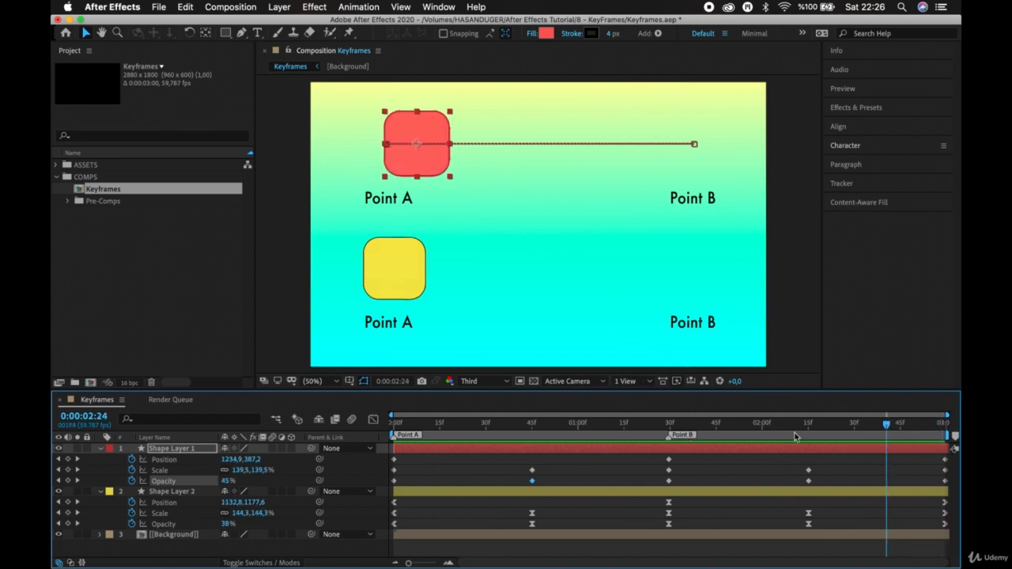
{"action": "key", "text": "space"}
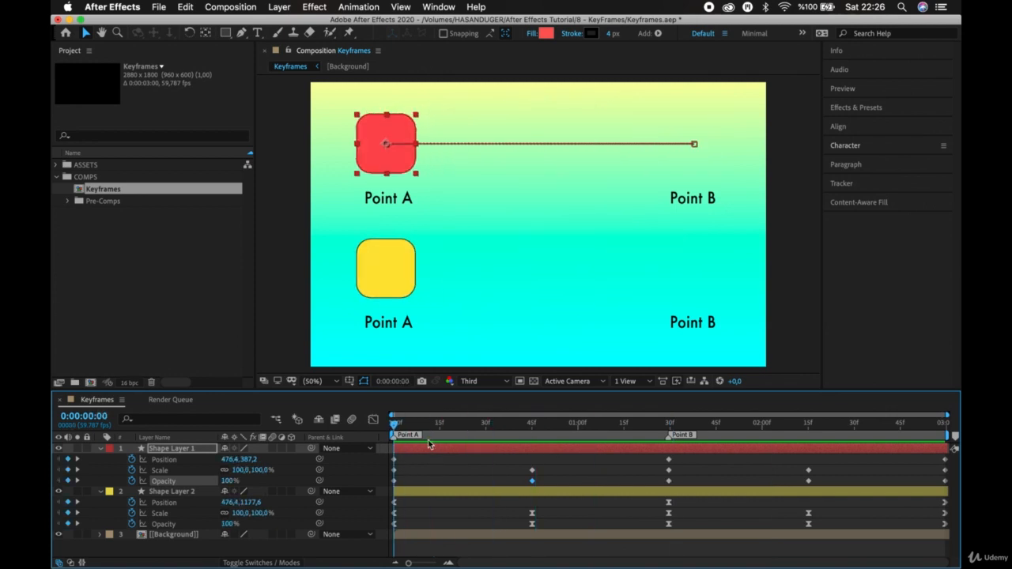
{"action": "key", "text": "space"}
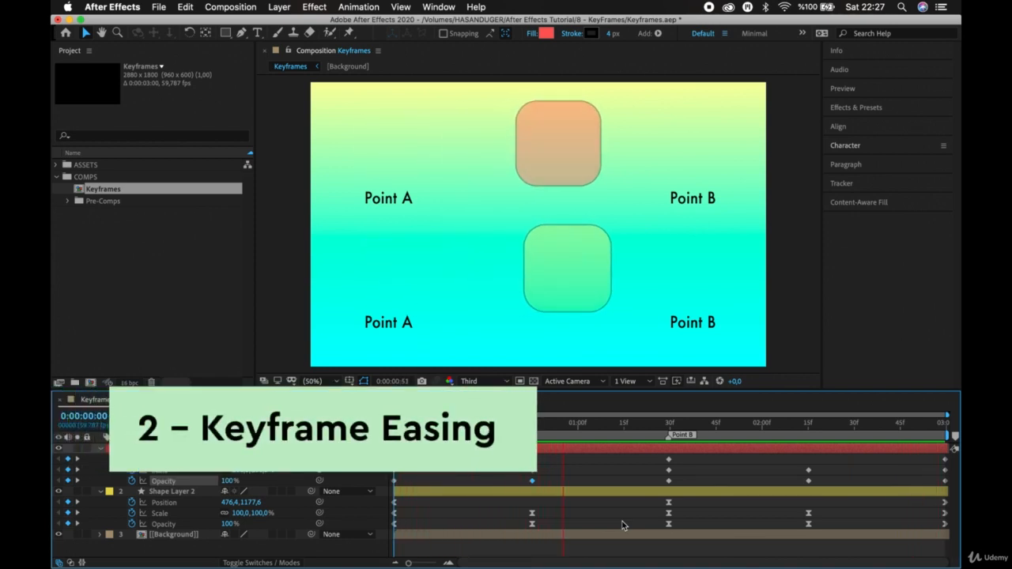
{"action": "left_click", "coordinate": [676, 496]}
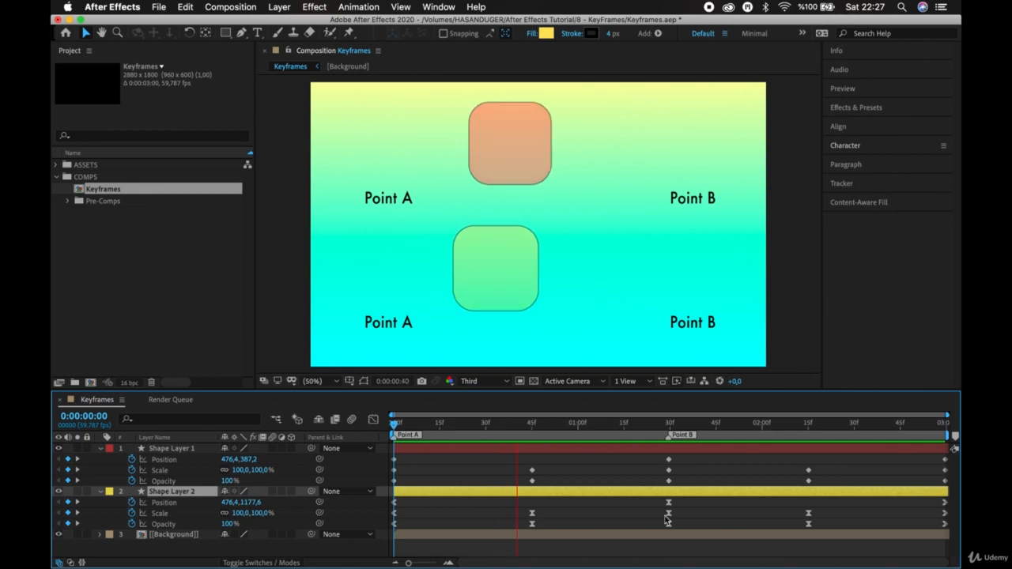
{"action": "key", "text": "space"}
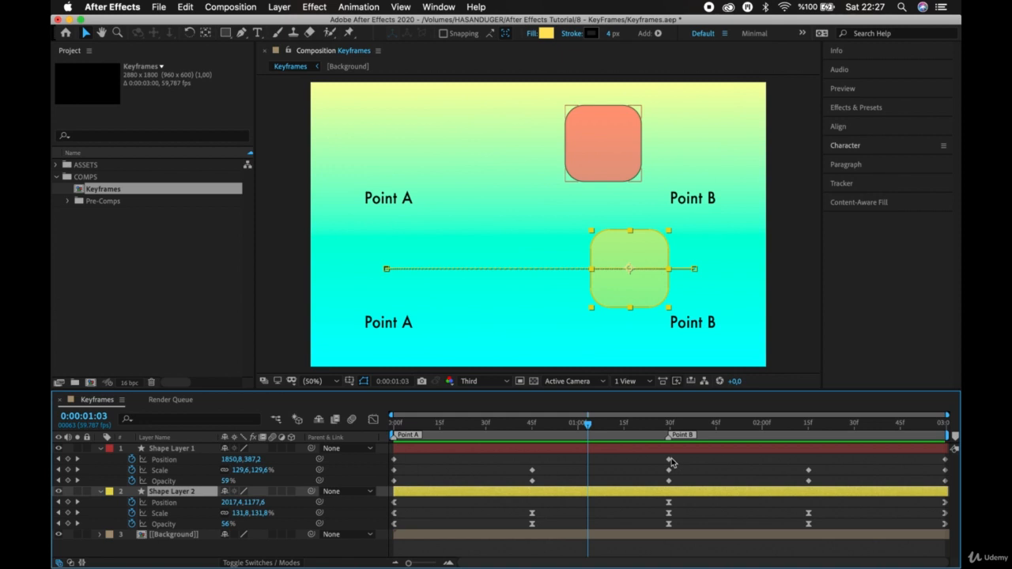
{"action": "mouse_move", "coordinate": [671, 463]}
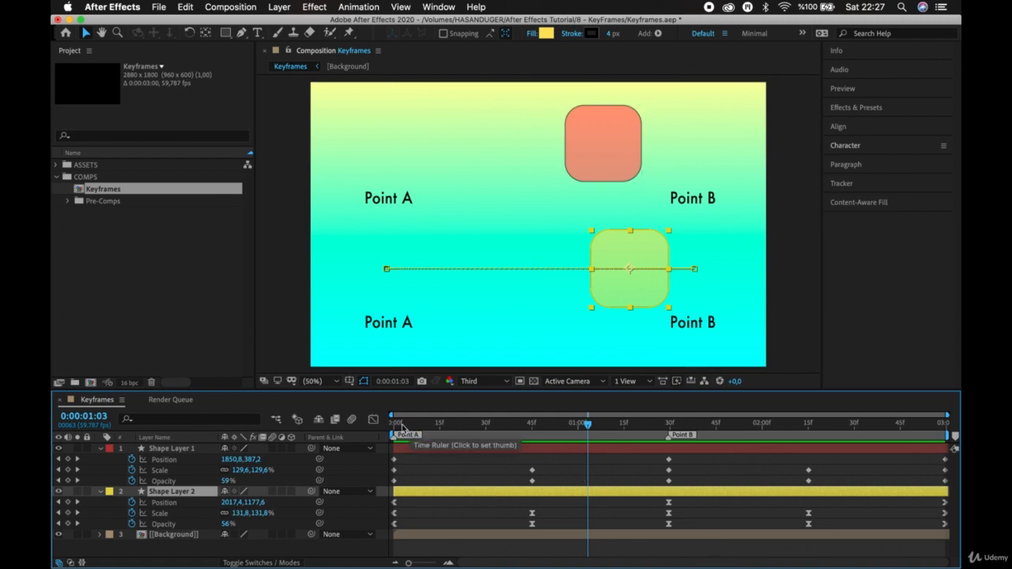
{"action": "left_click_drag", "start_coordinate": [402, 428], "coordinate": [386, 427]}
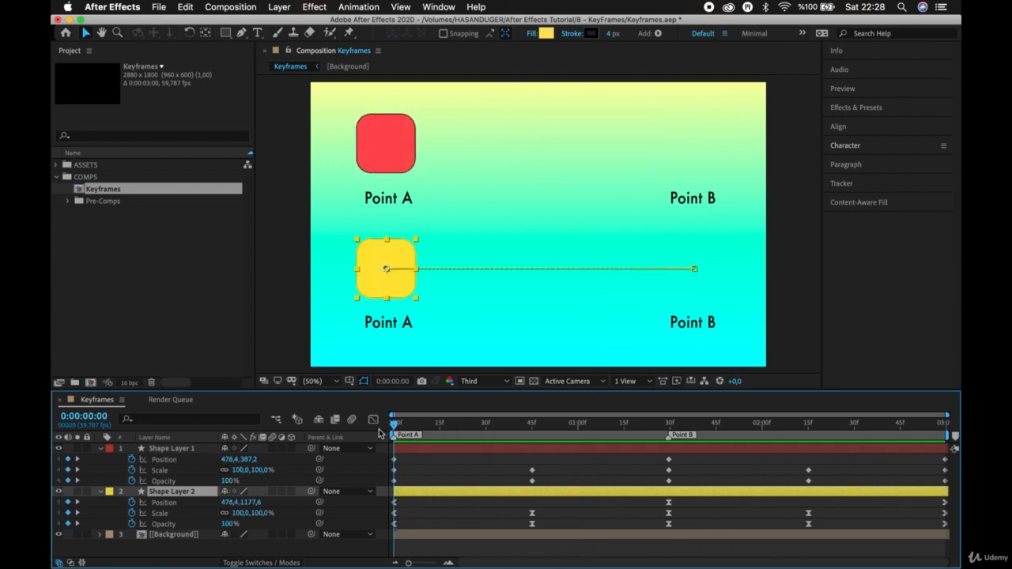
- Show all of Shape Layer 1's Position, Scale and Opacity keyframes in the Graph Editor and make the timeline area taller
{"action": "left_click_drag", "start_coordinate": [399, 463], "coordinate": [394, 484]}
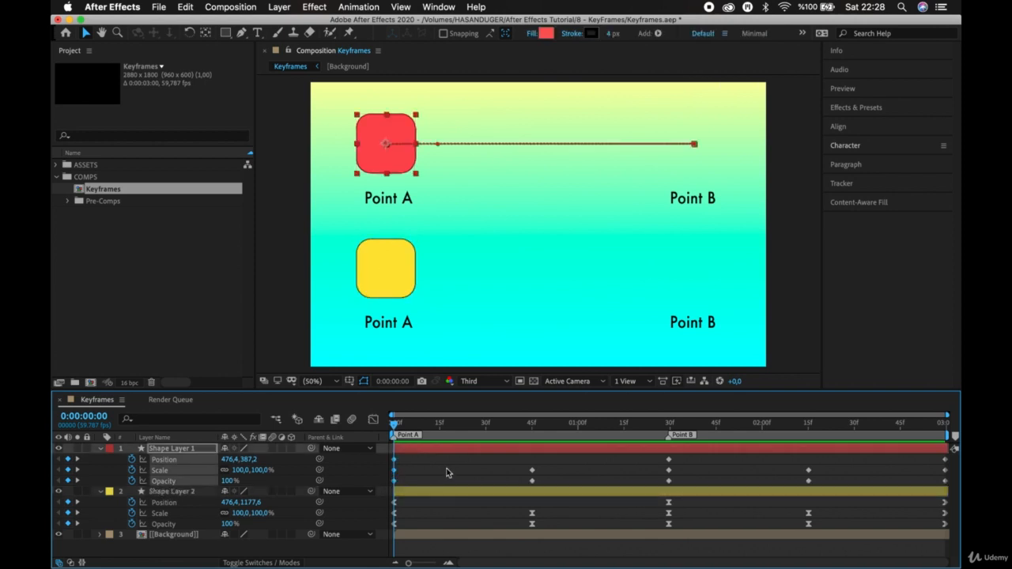
{"action": "left_click_drag", "start_coordinate": [481, 466], "coordinate": [946, 483]}
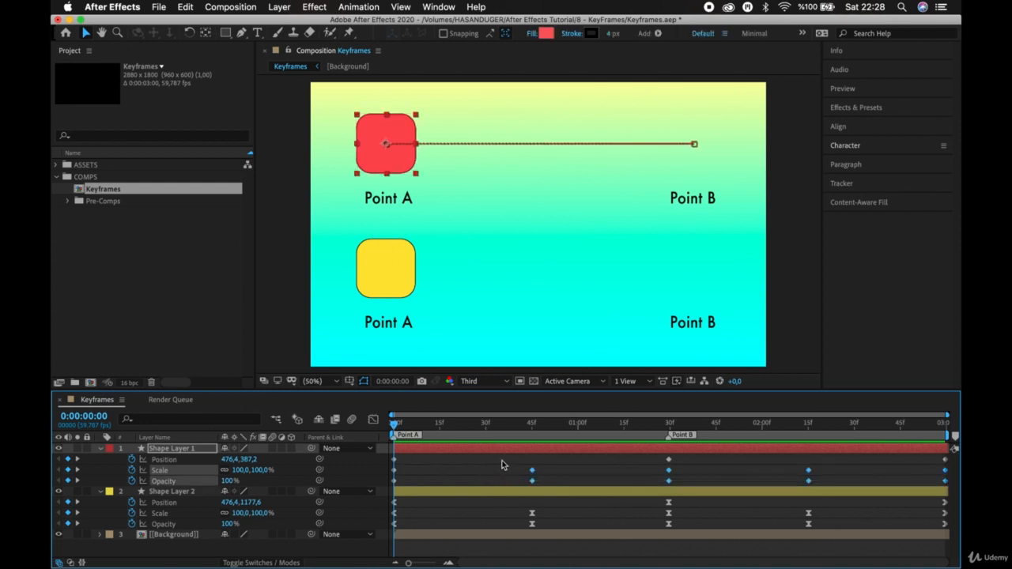
{"action": "left_click_drag", "start_coordinate": [503, 465], "coordinate": [948, 487]}
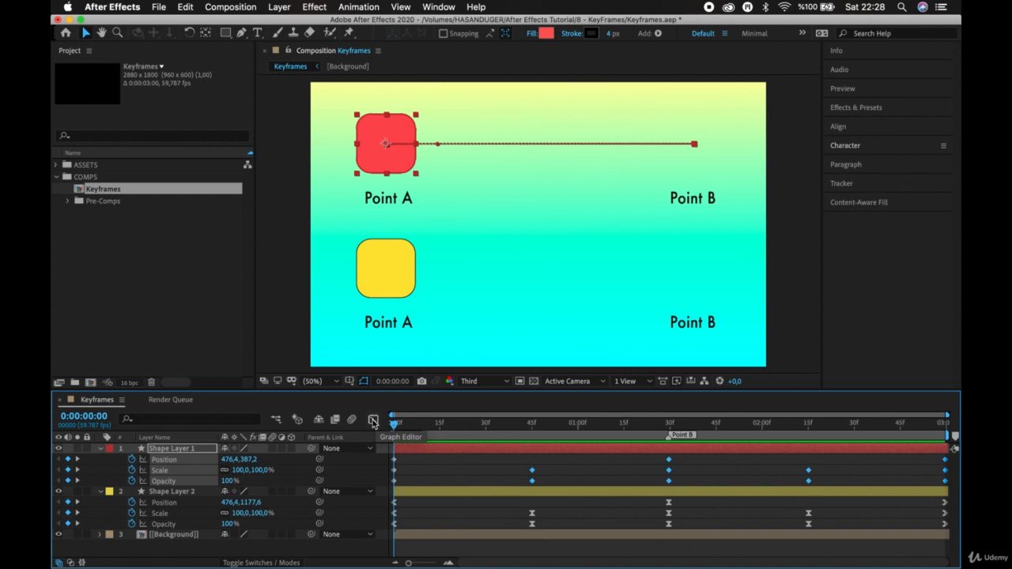
{"action": "left_click_drag", "start_coordinate": [409, 460], "coordinate": [391, 482]}
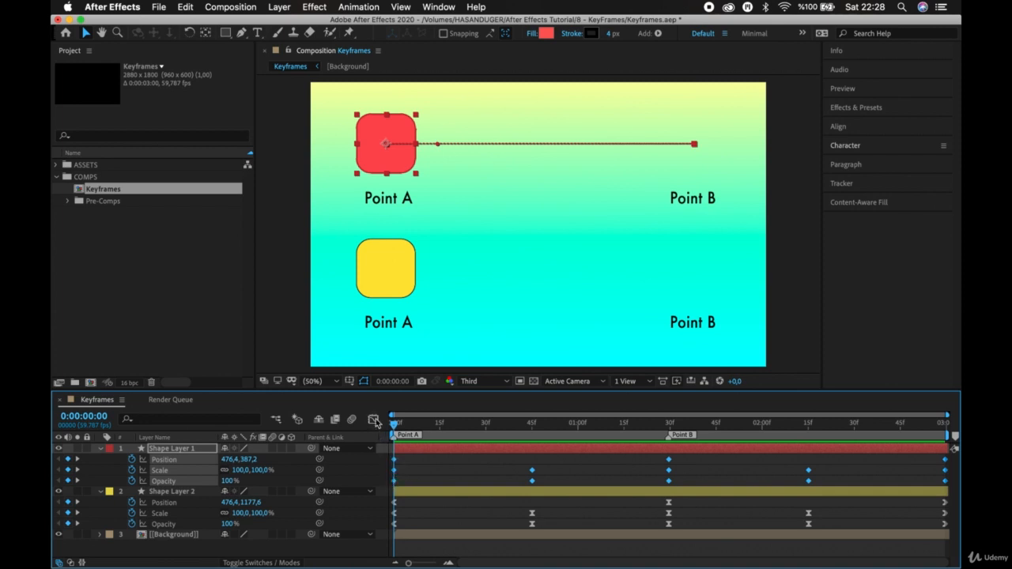
{"action": "left_click", "coordinate": [375, 421]}
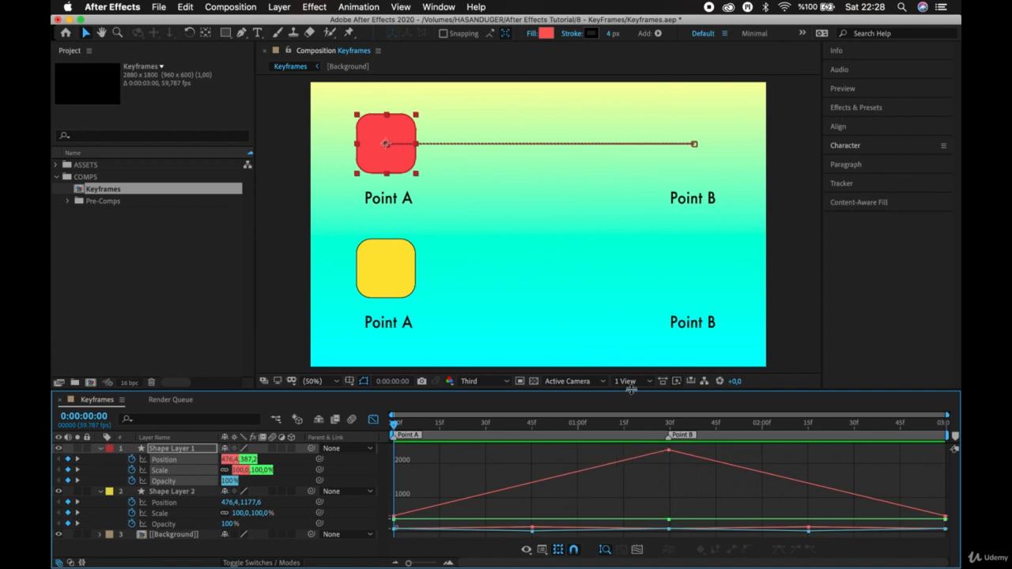
{"action": "left_click_drag", "start_coordinate": [631, 390], "coordinate": [633, 294]}
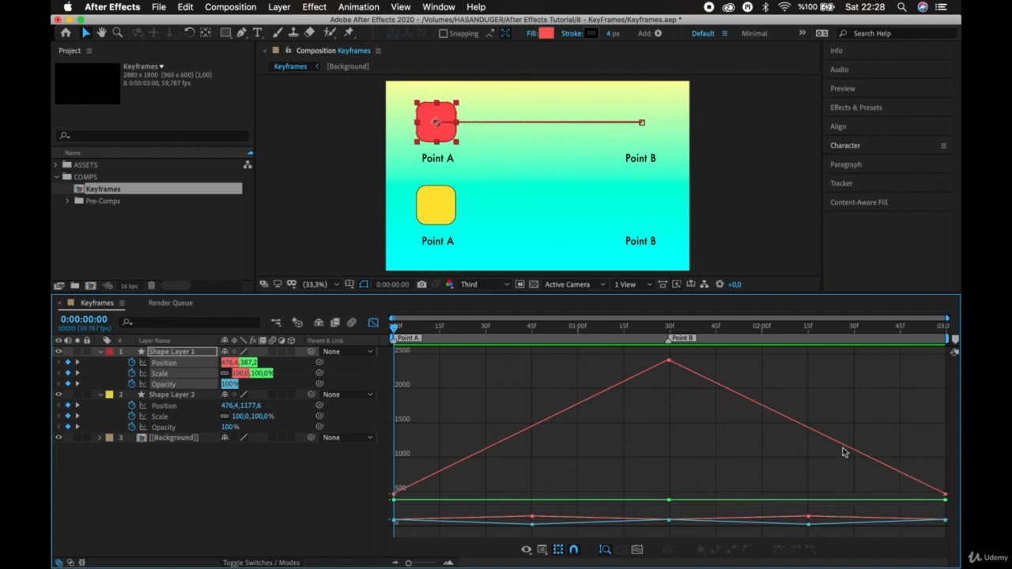
- Examine the linear Position, Scale and Opacity curves of Shape Layer 1 in the Graph Editor, and return to the layer bars
{"action": "mouse_move", "coordinate": [845, 451]}
{"action": "mouse_move", "coordinate": [827, 505]}
{"action": "mouse_move", "coordinate": [419, 512]}
{"action": "mouse_move", "coordinate": [653, 369]}
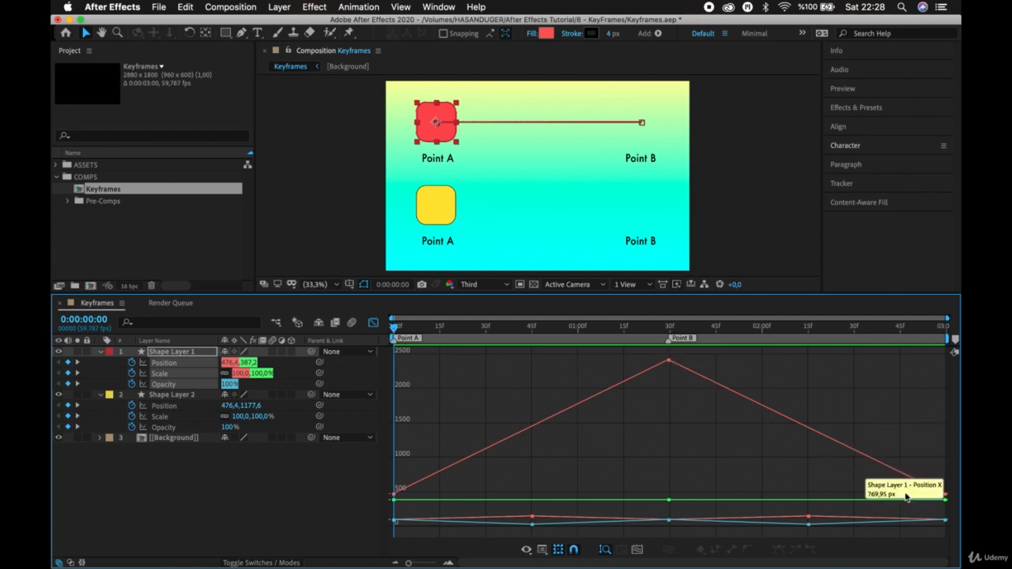
{"action": "mouse_move", "coordinate": [914, 526]}
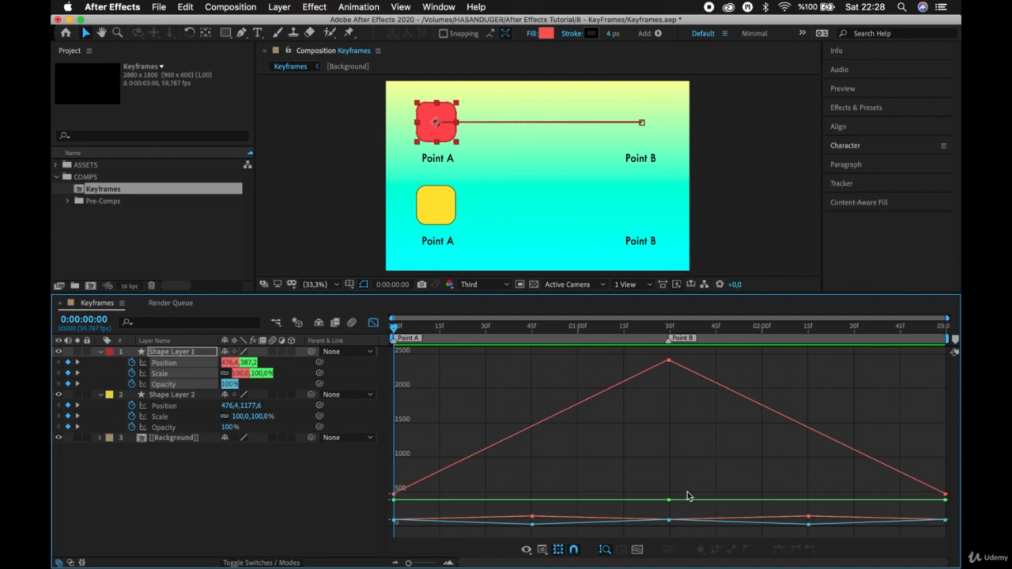
{"action": "left_click", "coordinate": [374, 324]}
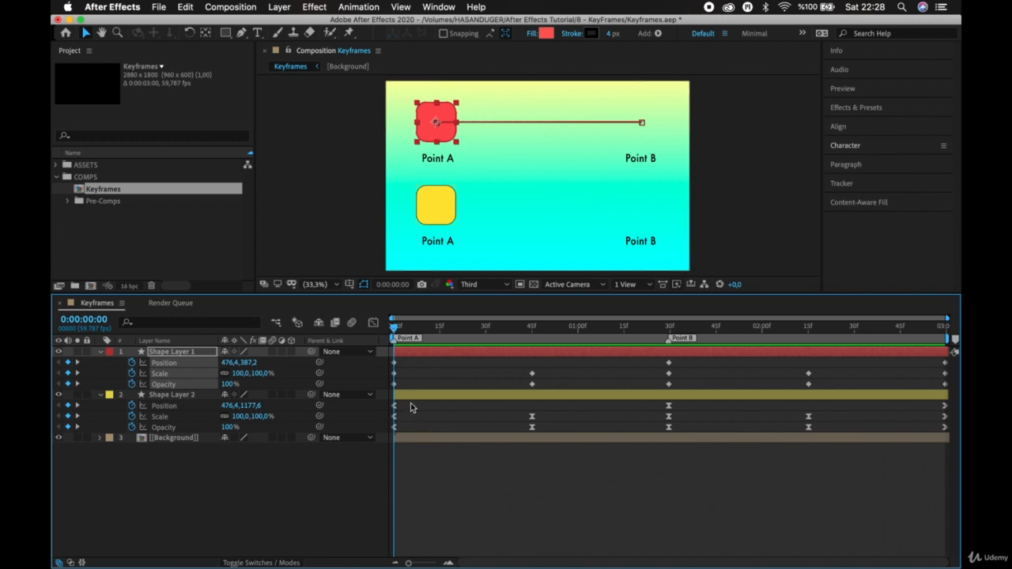
- Show all of Shape Layer 2's eased Position, Scale and Opacity keyframes in the Graph Editor, and return to the layer bars
{"action": "left_click_drag", "start_coordinate": [409, 408], "coordinate": [393, 434]}
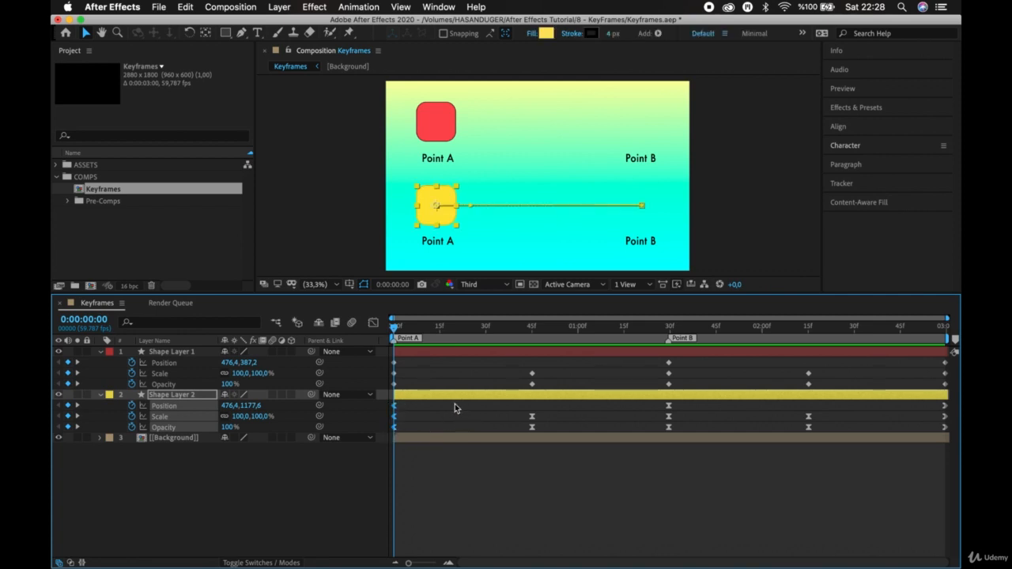
{"action": "left_click_drag", "start_coordinate": [454, 404], "coordinate": [952, 432]}
{"action": "left_click", "coordinate": [372, 324]}
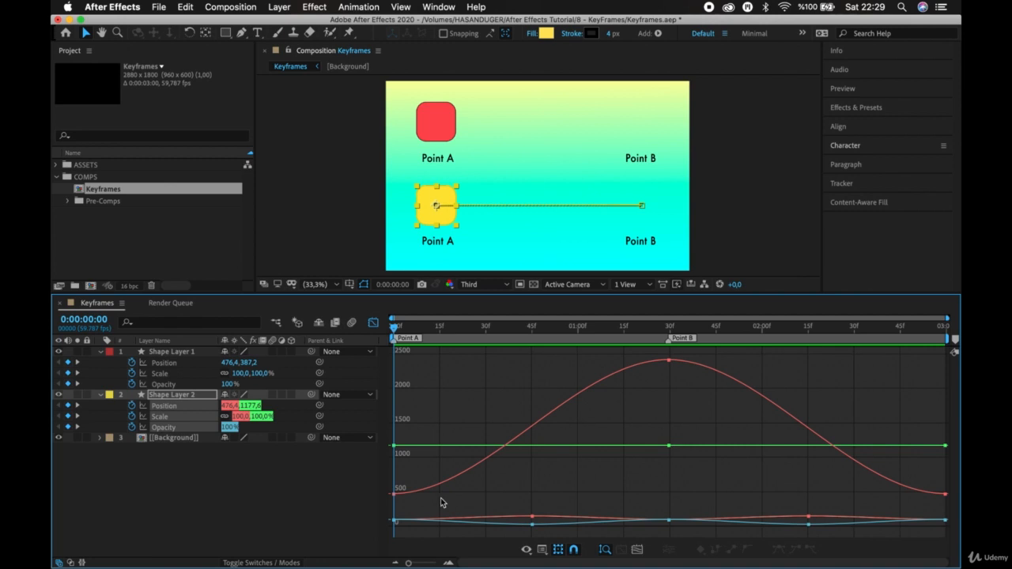
{"action": "left_click", "coordinate": [374, 323]}
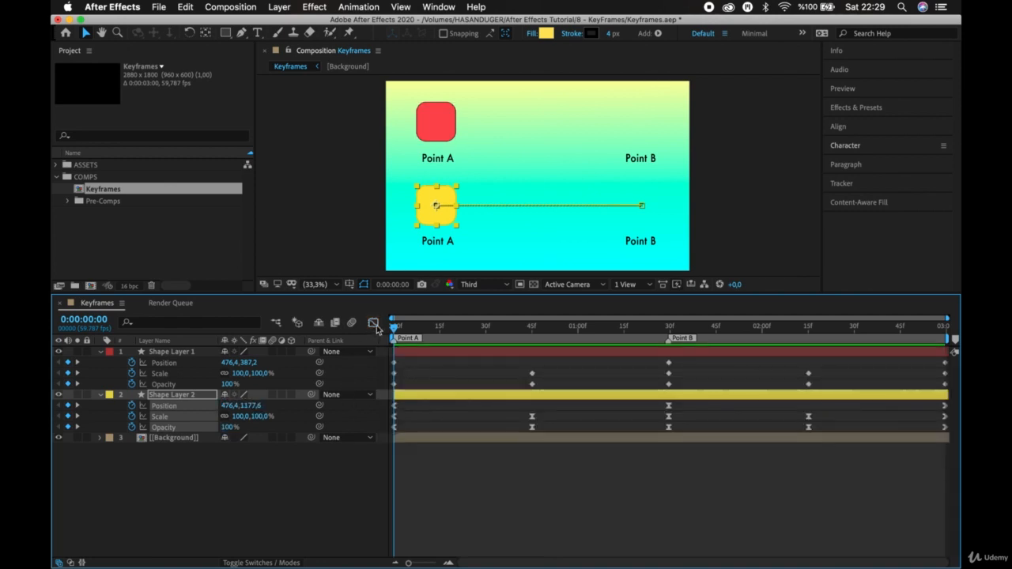
- Enlarge the composition view by shrinking the timeline area, and preview both shapes' animation from the first frame
{"action": "left_click_drag", "start_coordinate": [547, 292], "coordinate": [548, 402]}
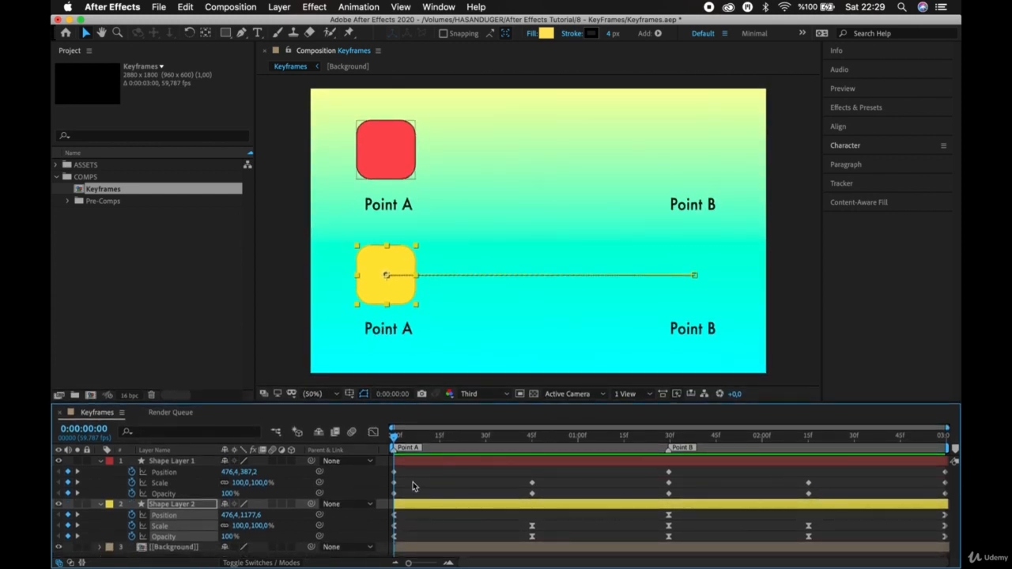
{"action": "key", "text": "space"}
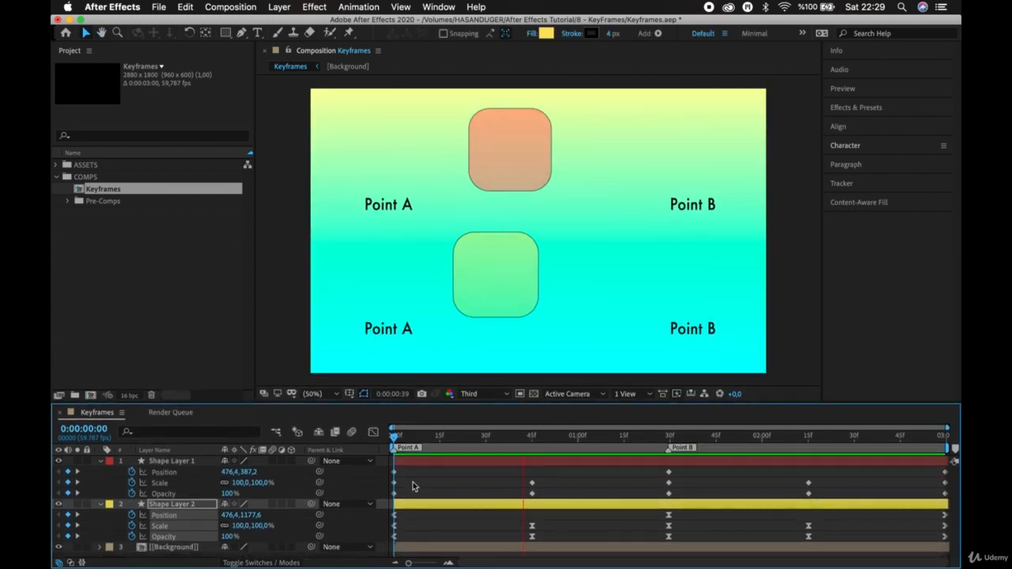